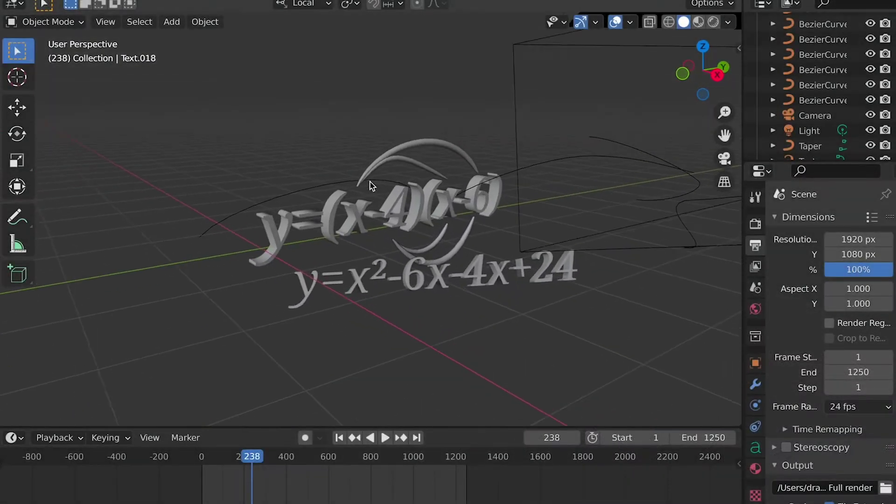
# Step: Select the y=x²-6x text below the factored equation, scrub back to frame 134, and show the modifier settings
pyautogui.scroll(5, 370, 186)
pyautogui.scroll(-3, 370, 185)
pyautogui.hscroll(2, 370, 186)
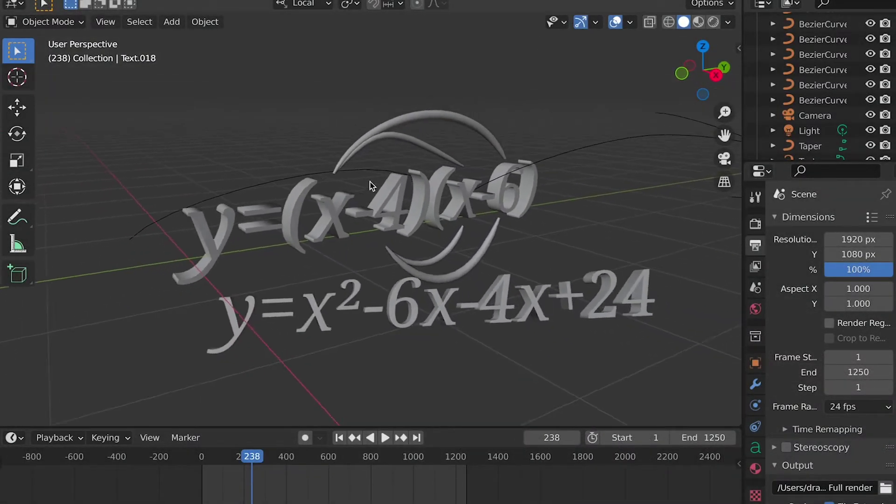
pyautogui.click(319, 280)
pyautogui.keyDown('ctrl'); pyautogui.hscroll(-1, 292, 463); pyautogui.keyUp('ctrl')
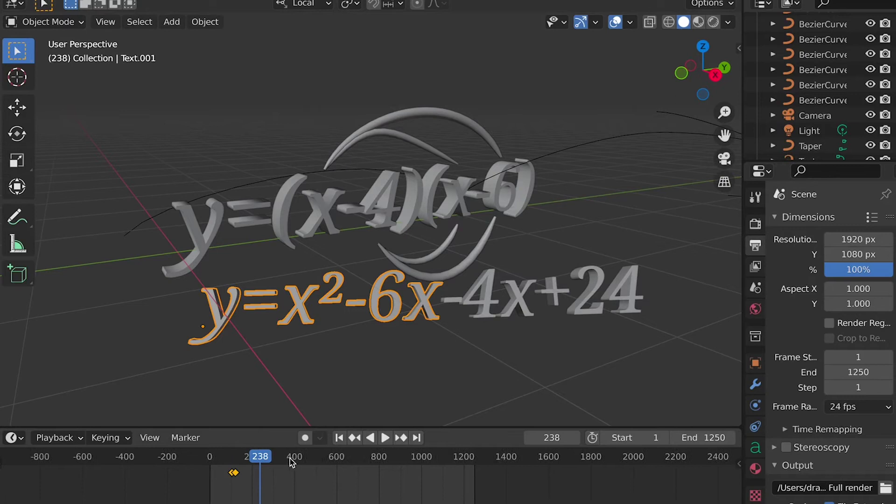
pyautogui.moveTo(280, 463); pyautogui.dragTo(244, 462)
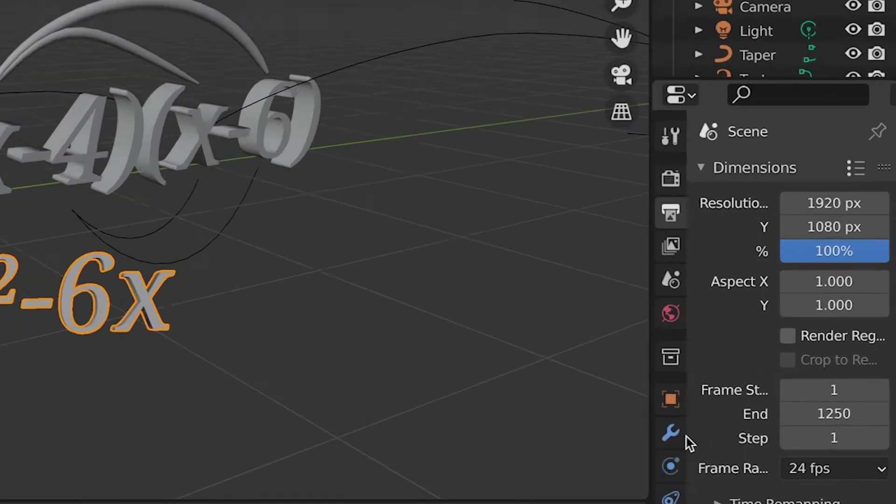
pyautogui.click(756, 385)
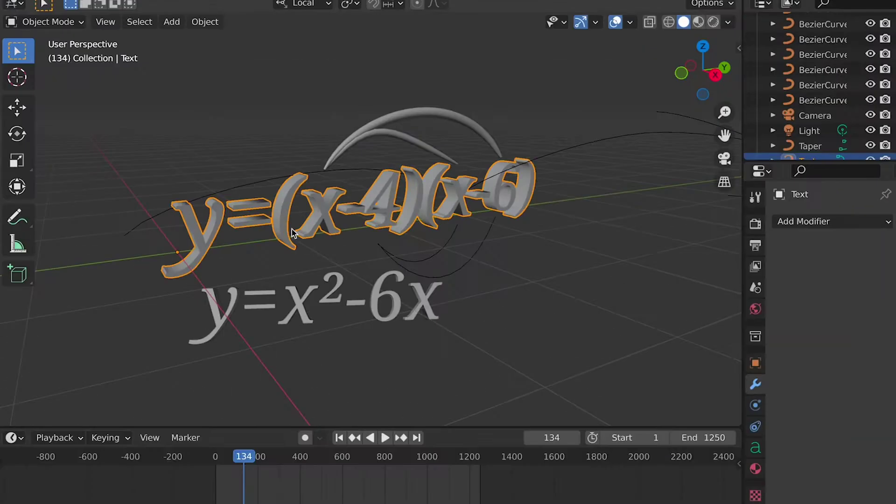
# Step: Select the inner arc above y=(x-4)(x-6) and scrub the timeline to frame 51
pyautogui.click(392, 153)
pyautogui.click(399, 138)
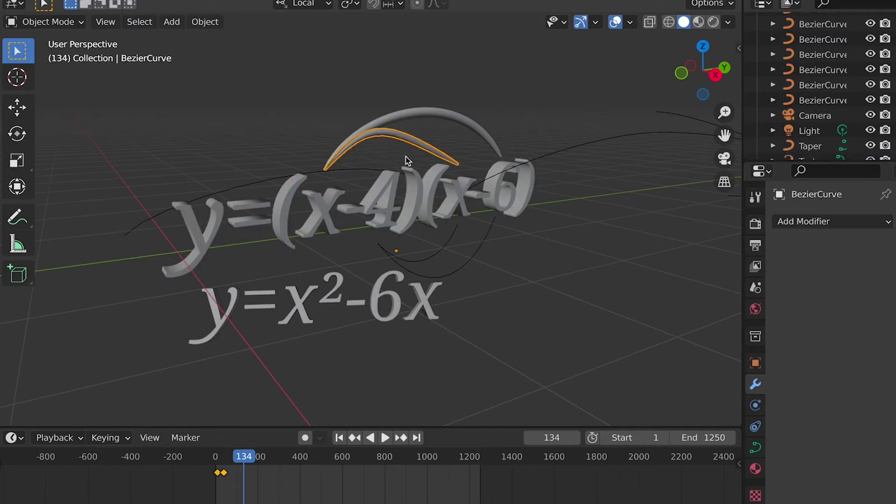
pyautogui.scroll(5, 403, 197)
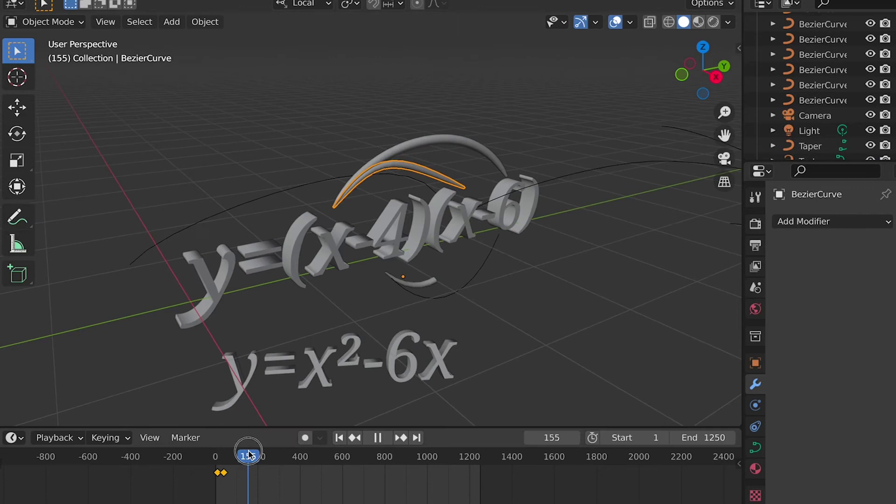
pyautogui.moveTo(249, 455); pyautogui.dragTo(225, 452)
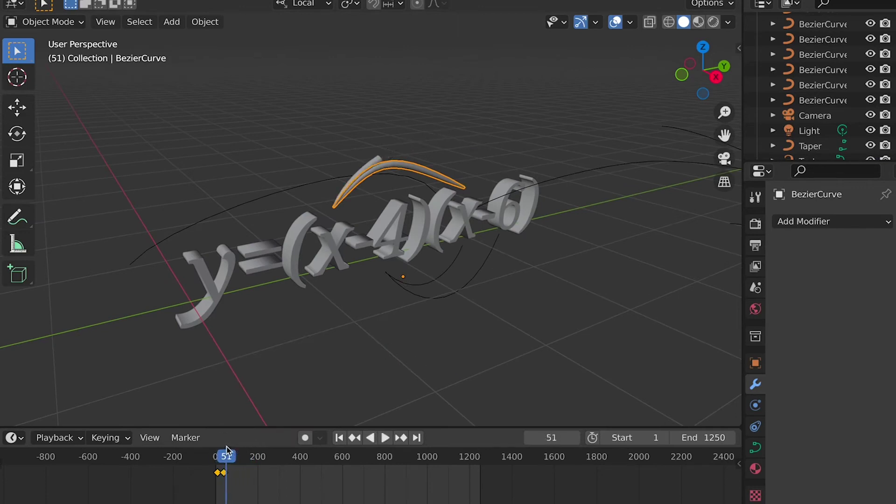
# Step: Examine the inner arc's curve data properties, including its bevel and Start & End Mapping settings
pyautogui.click(756, 447)
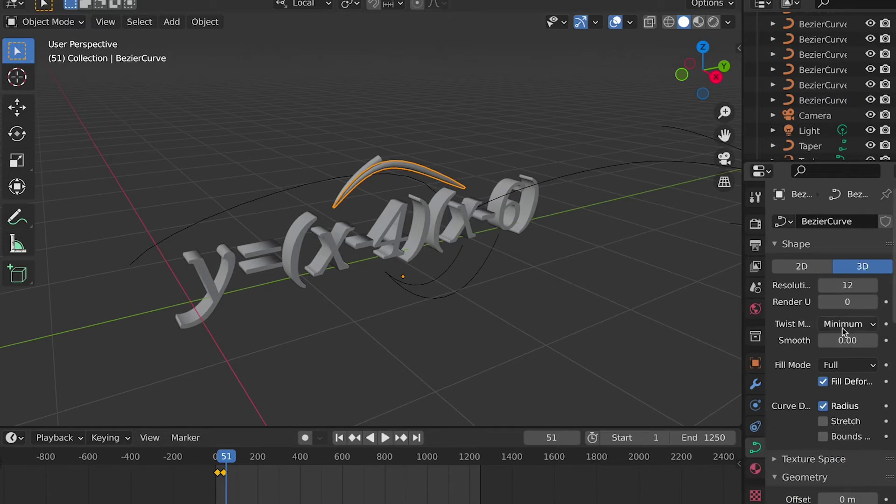
pyautogui.scroll(-10, 842, 334)
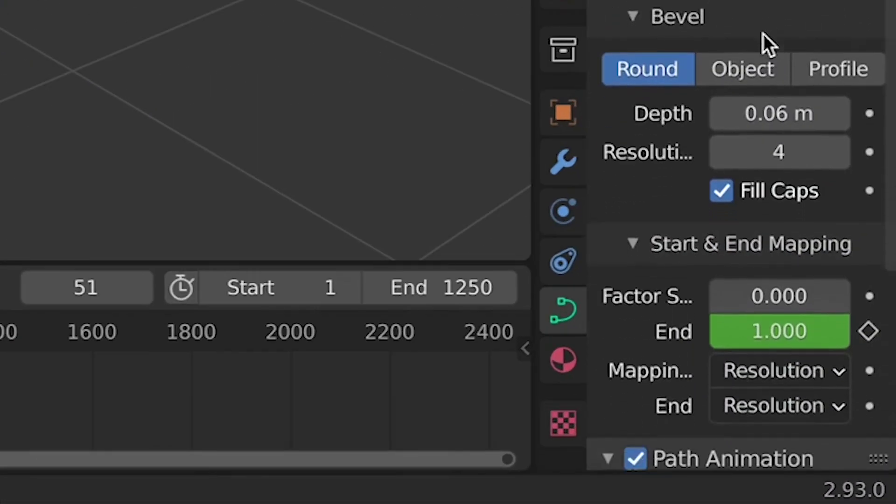
pyautogui.scroll(-4, 763, 34)
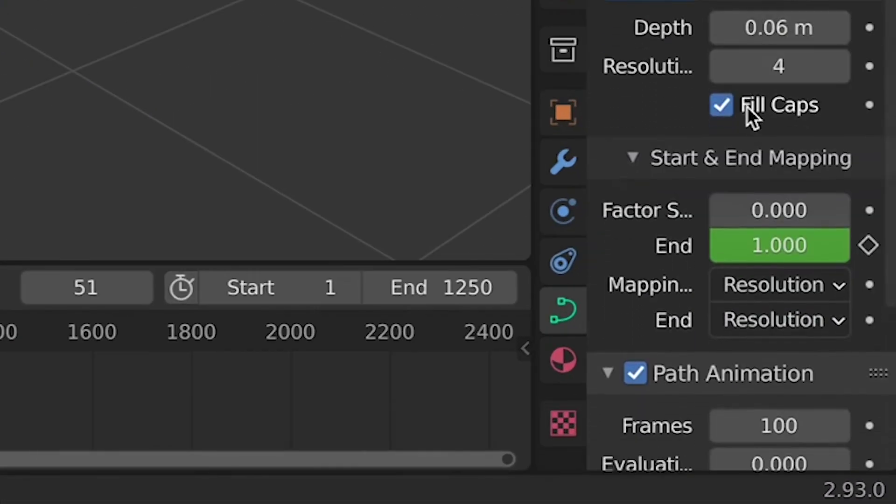
pyautogui.moveTo(28, 70); pyautogui.dragTo(140, 70, button='middle')
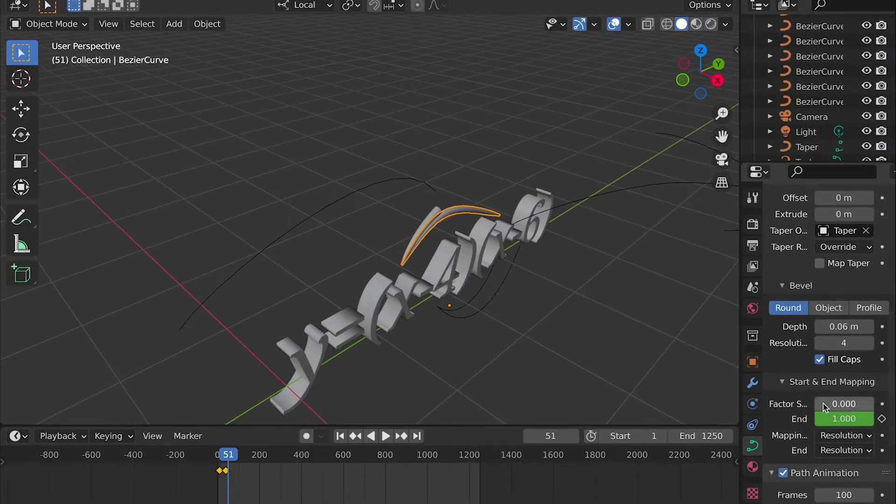
# Step: Clear the inner arc's taper object, check the untapered shape up to frame 69, and reassign the Taper curve
pyautogui.scroll(2, 840, 355)
pyautogui.click(864, 276)
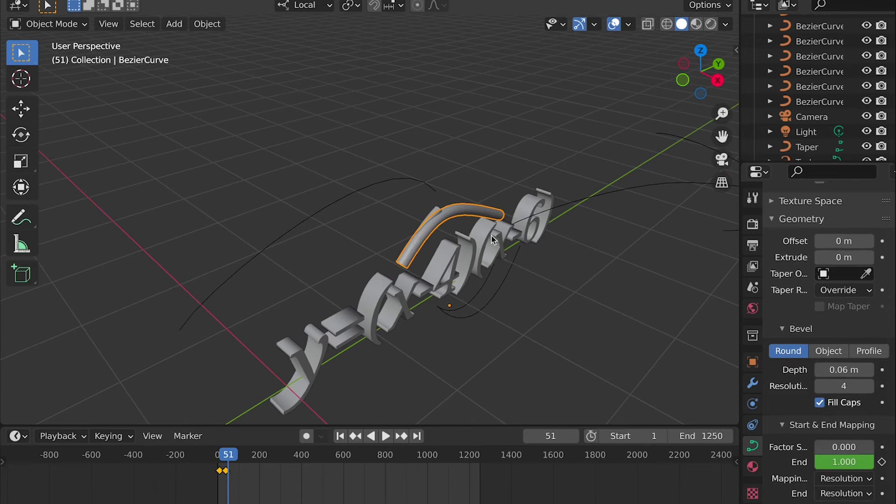
pyautogui.moveTo(523, 304); pyautogui.dragTo(495, 259, button='middle')
pyautogui.press('space')
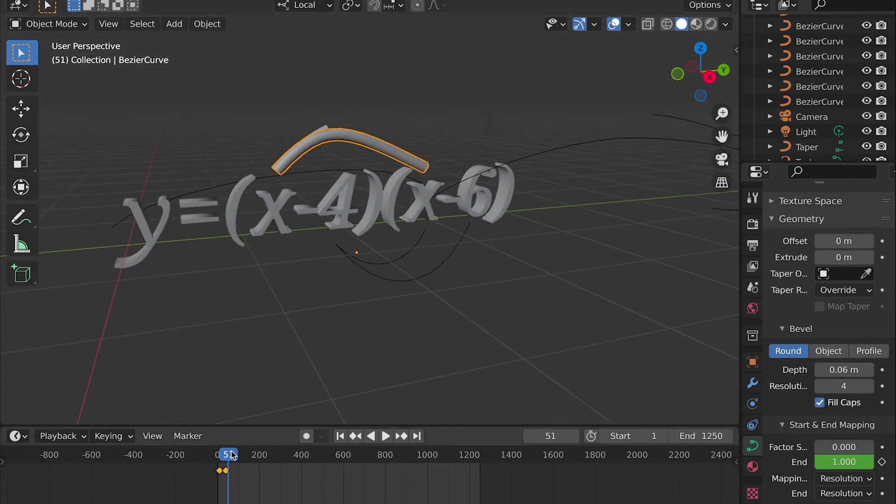
pyautogui.moveTo(228, 455); pyautogui.dragTo(231, 455)
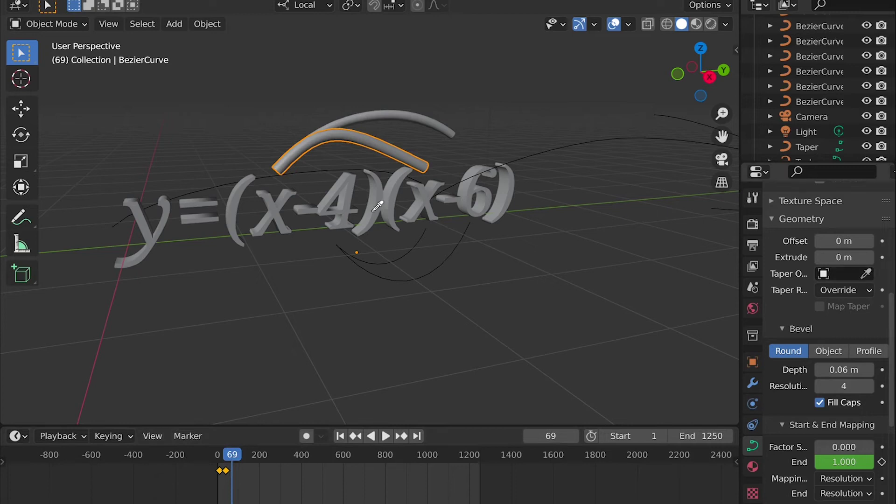
pyautogui.click(315, 170)
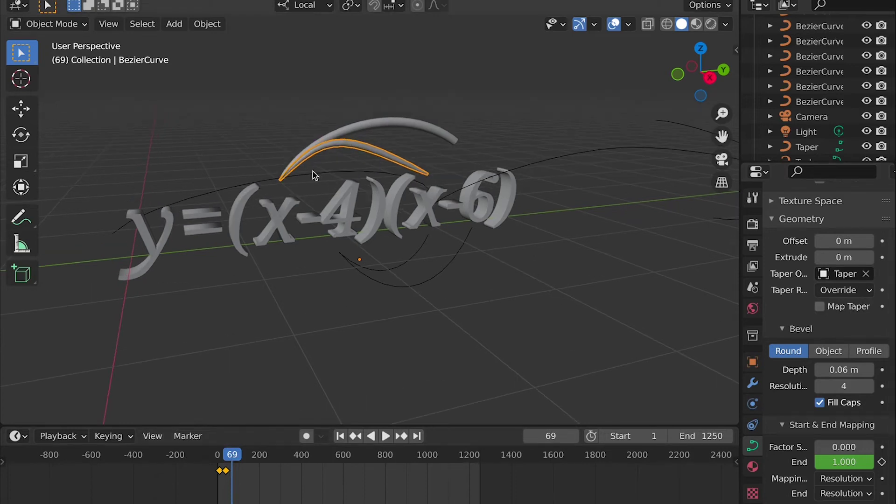
# Step: Preview the arcs and expanded equation being animated by advancing the timeline to frame 279
pyautogui.moveTo(313, 171); pyautogui.dragTo(341, 328, button='middle')
pyautogui.press('space')
pyautogui.moveTo(244, 450); pyautogui.dragTo(276, 432)
pyautogui.press('space')
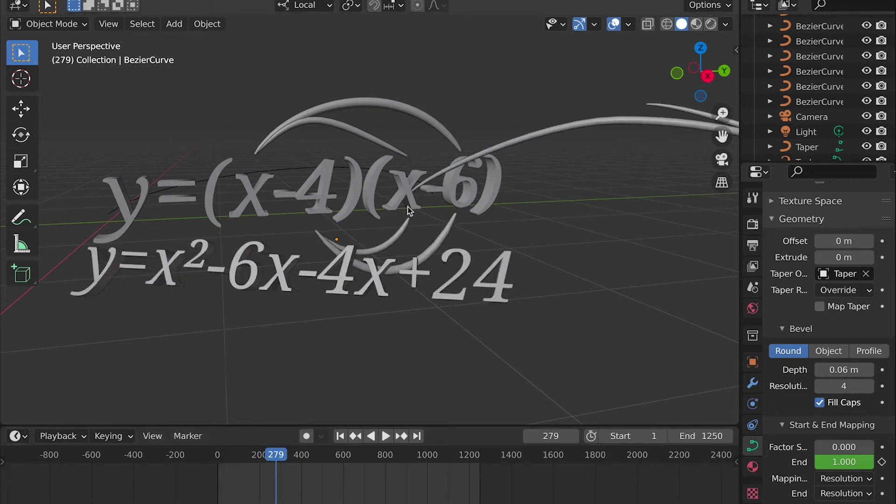
# Step: Select the partly drawn curve between the factored equation and Standard Form, and inspect its bevel and Start & End Mapping
pyautogui.moveTo(446, 184); pyautogui.dragTo(430, 197, button='middle')
pyautogui.scroll(5, 430, 197)
pyautogui.keyDown('shift'); pyautogui.hscroll(10, 430, 197); pyautogui.keyUp('shift')
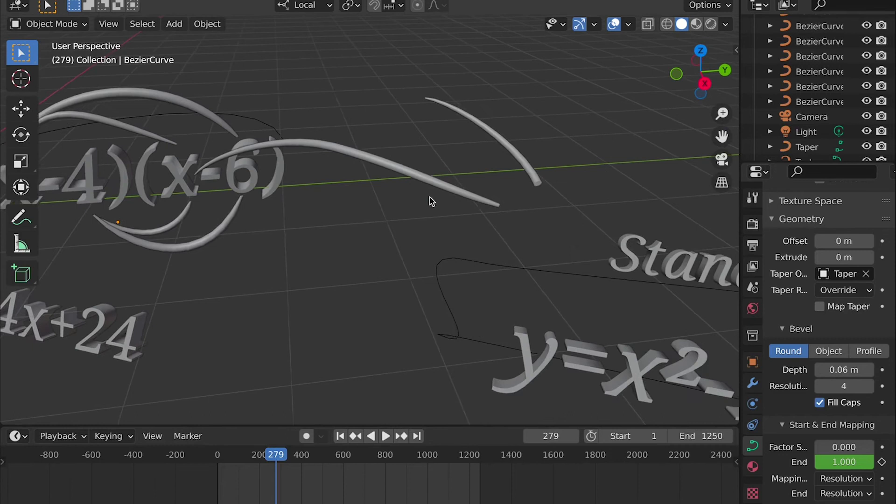
pyautogui.scroll(-5, 437, 192)
pyautogui.scroll(5, 438, 193)
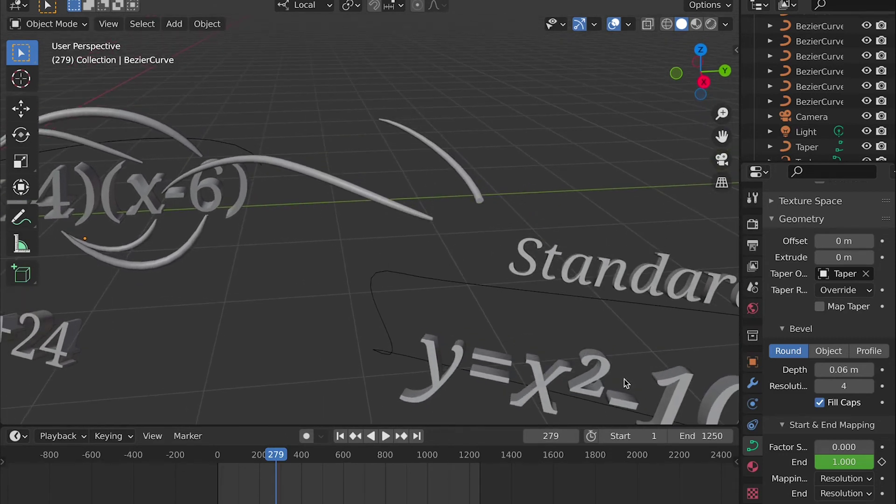
pyautogui.click(478, 197)
pyautogui.scroll(-12, 831, 327)
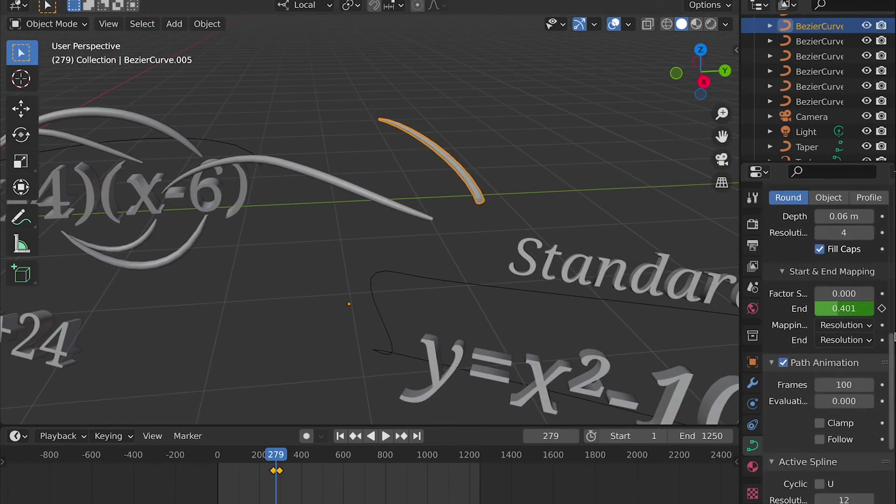
pyautogui.scroll(10, 884, 371)
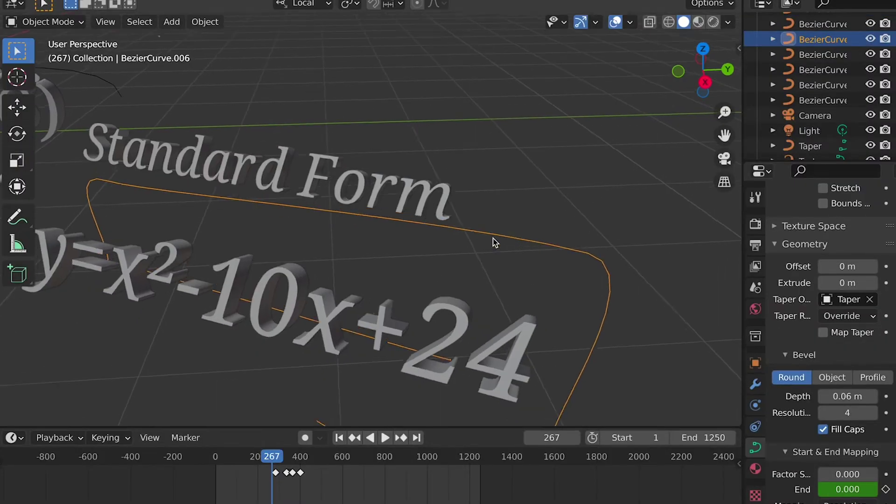
# Step: Try rotating a control point of the curve around y=x²-10x+24 in Edit Mode, and return to Object Mode
pyautogui.press('Tab')
pyautogui.keyDown('shift'); pyautogui.scroll(1, 492, 239); pyautogui.keyUp('shift')
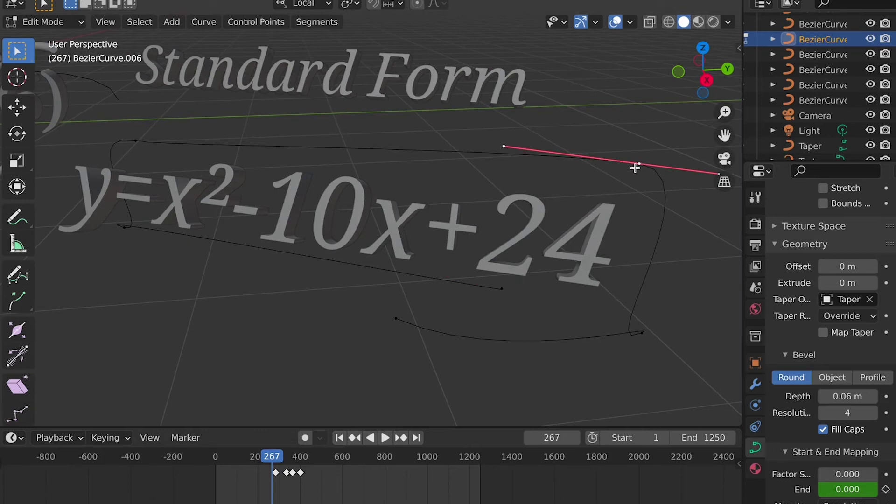
pyautogui.scroll(5, 634, 167)
pyautogui.scroll(-5, 633, 167)
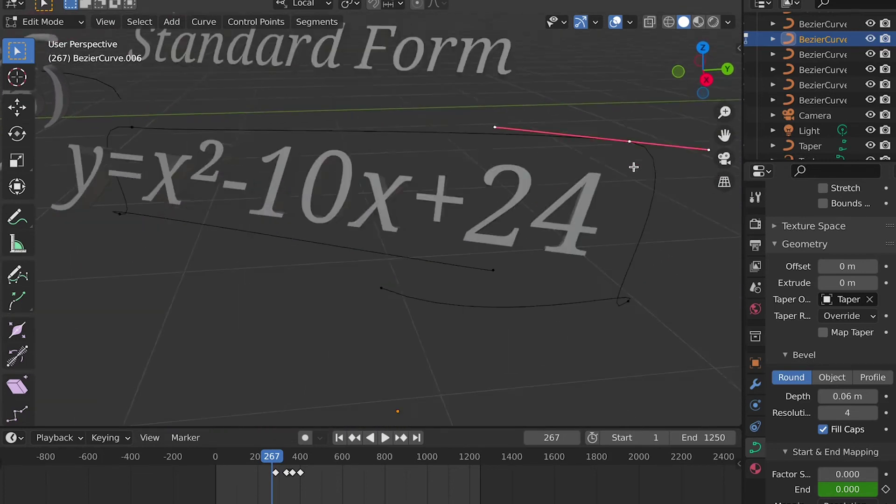
pyautogui.scroll(5, 633, 167)
pyautogui.scroll(-4, 633, 167)
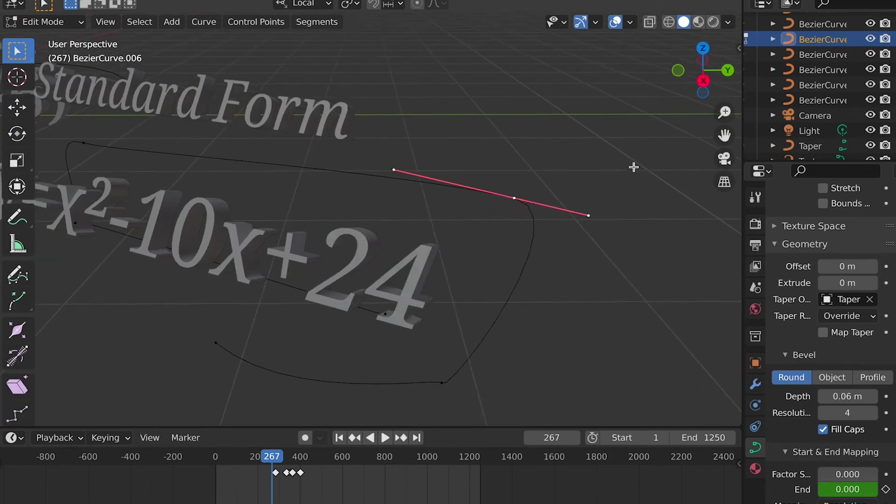
pyautogui.press('r')
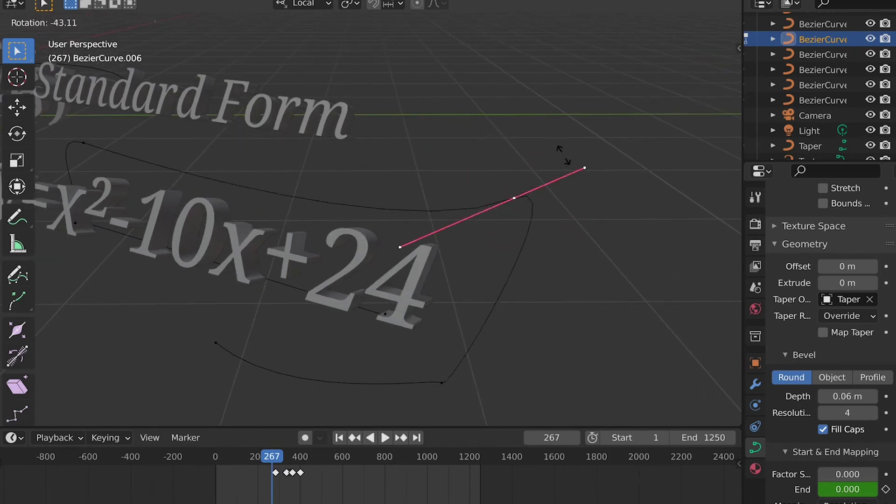
pyautogui.click(566, 252)
pyautogui.scroll(4, 501, 253)
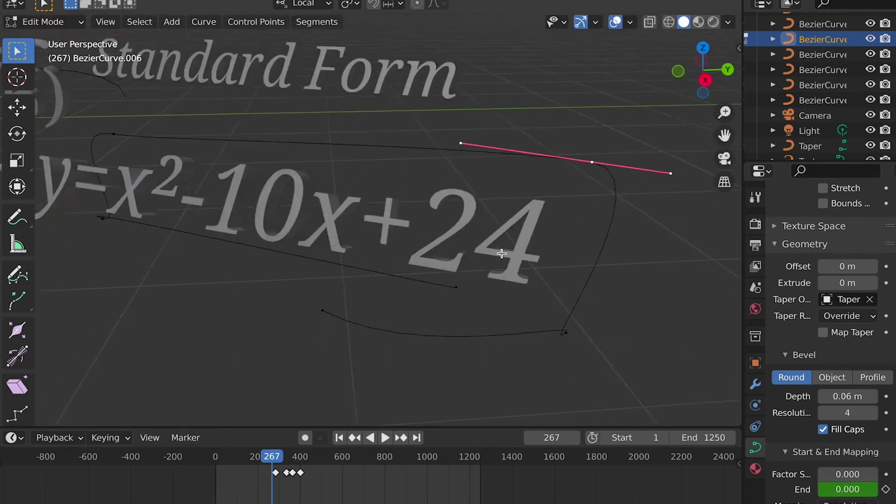
pyautogui.press('Tab')
pyautogui.scroll(-5, 501, 252)
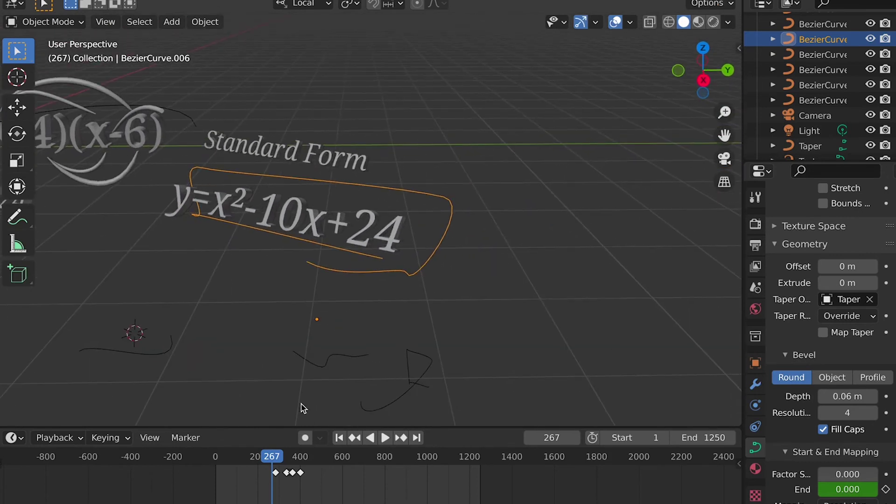
# Step: Preview the completing-the-square steps below Standard Form by scrubbing the timeline through frame 463 to frame 664
pyautogui.press('KP_0')
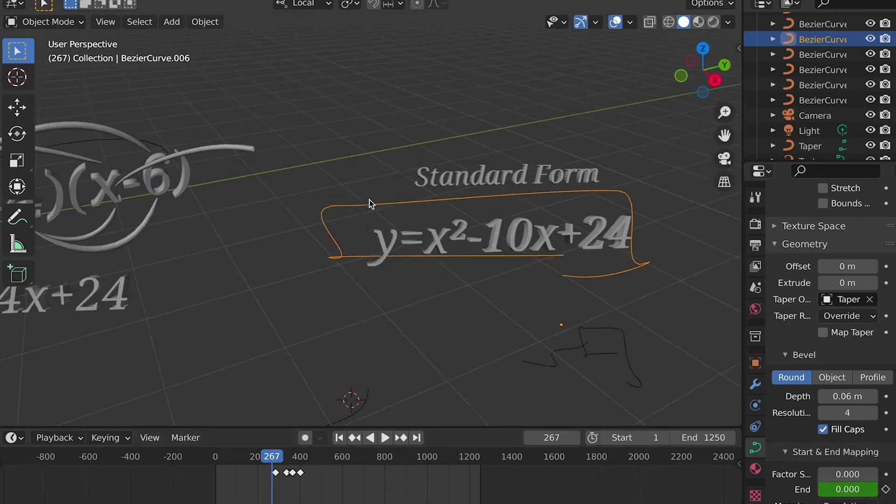
pyautogui.press('space')
pyautogui.moveTo(276, 457); pyautogui.dragTo(313, 459)
pyautogui.moveTo(346, 337); pyautogui.dragTo(346, 338, button='middle')
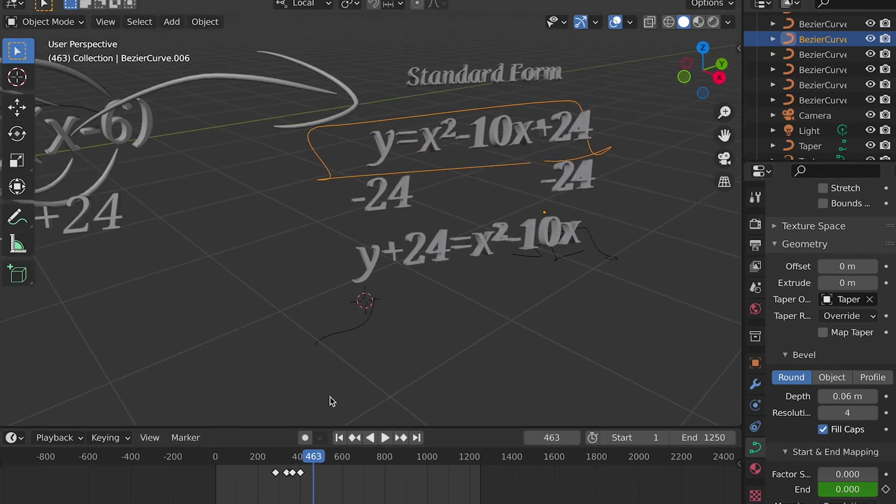
pyautogui.moveTo(317, 462); pyautogui.dragTo(352, 461)
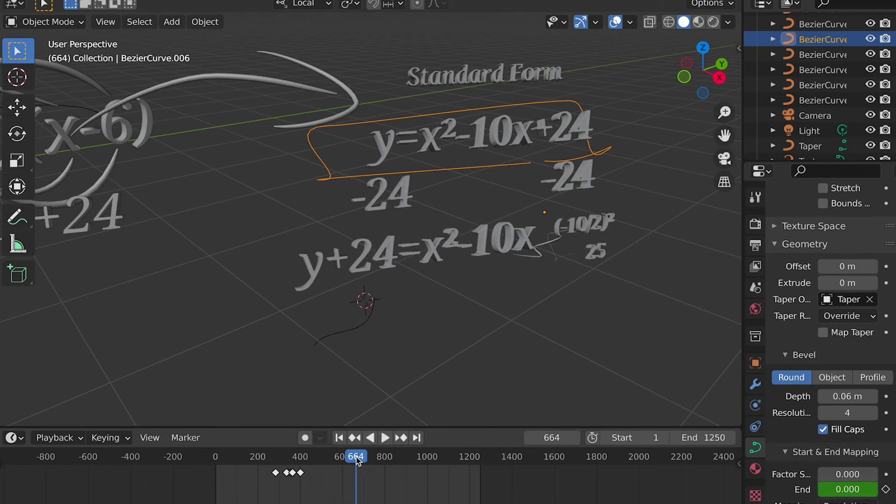
# Step: Look through the scene camera and scrub the timeline onward to frame 1284 to review the Vertex Form section
pyautogui.moveTo(379, 352); pyautogui.dragTo(358, 343, button='middle')
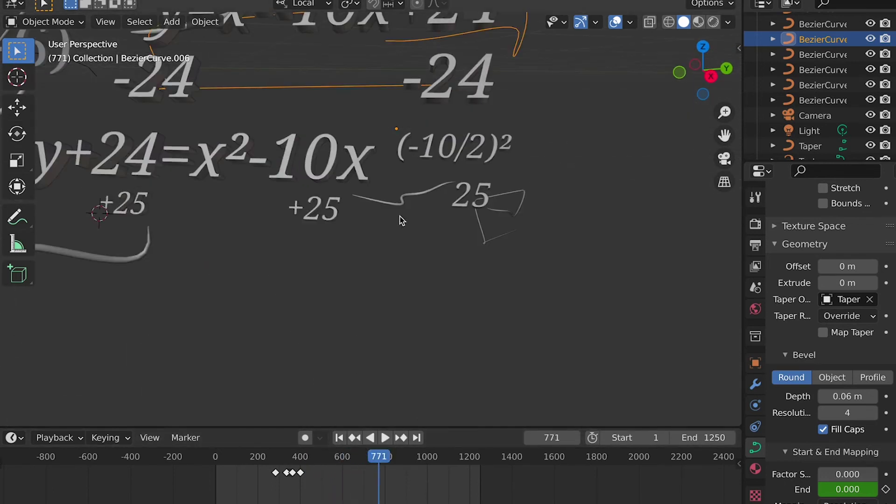
pyautogui.press('KP_0')
pyautogui.moveTo(379, 459); pyautogui.dragTo(384, 459)
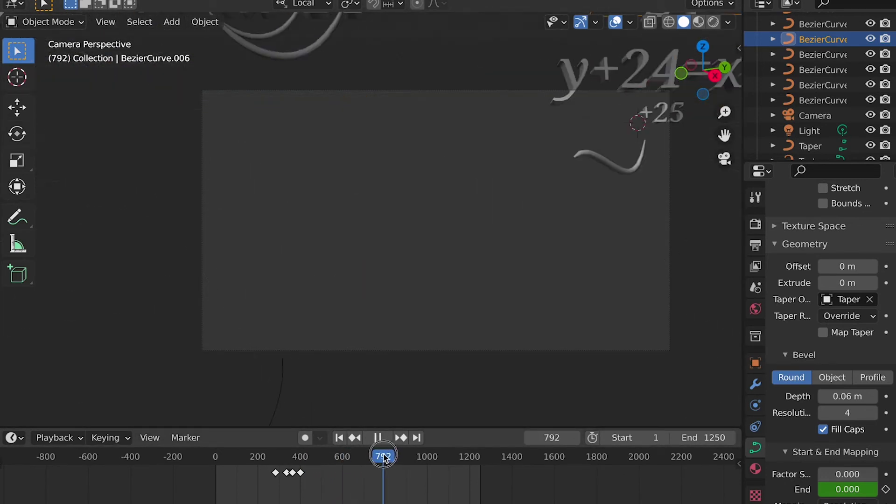
pyautogui.moveTo(384, 459); pyautogui.dragTo(423, 459)
pyautogui.moveTo(423, 458); pyautogui.dragTo(488, 458)
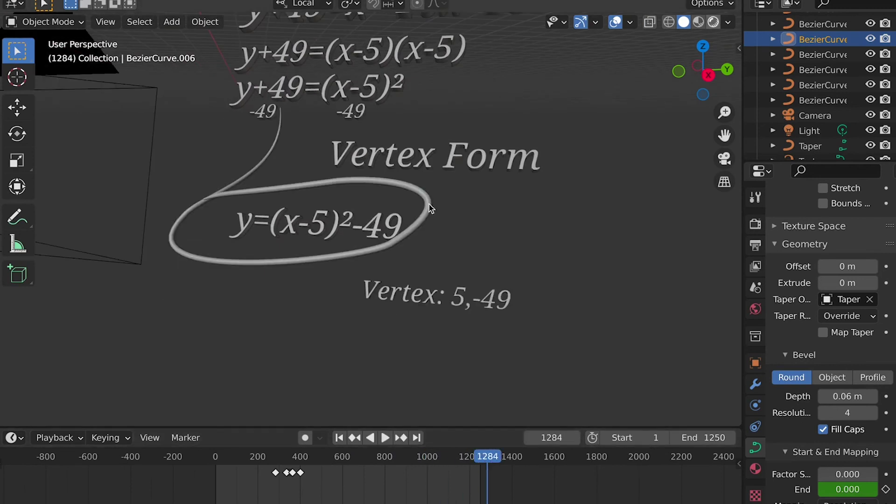
# Step: Show the scene in Rendered shading and select the glowing orange curve starting at the (x-6) factor
pyautogui.press('z')
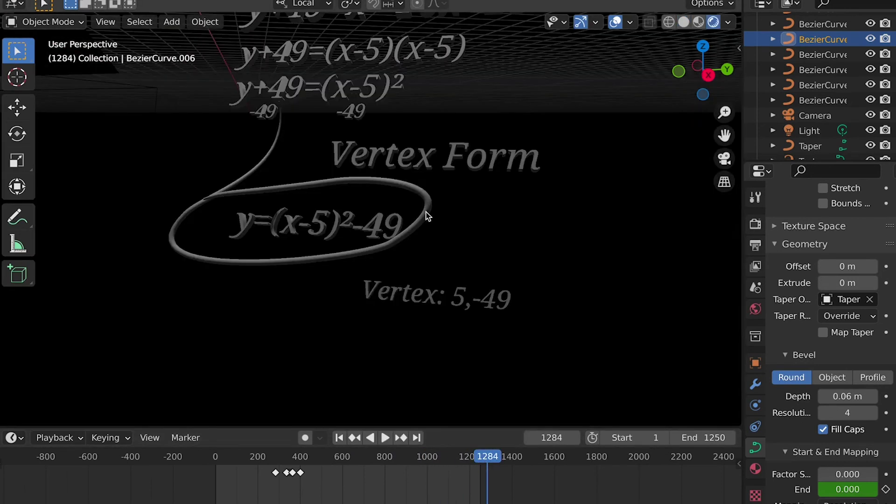
pyautogui.scroll(10, 421, 220)
pyautogui.keyDown('shift'); pyautogui.scroll(10, 420, 221); pyautogui.keyUp('shift')
pyautogui.click(483, 180)
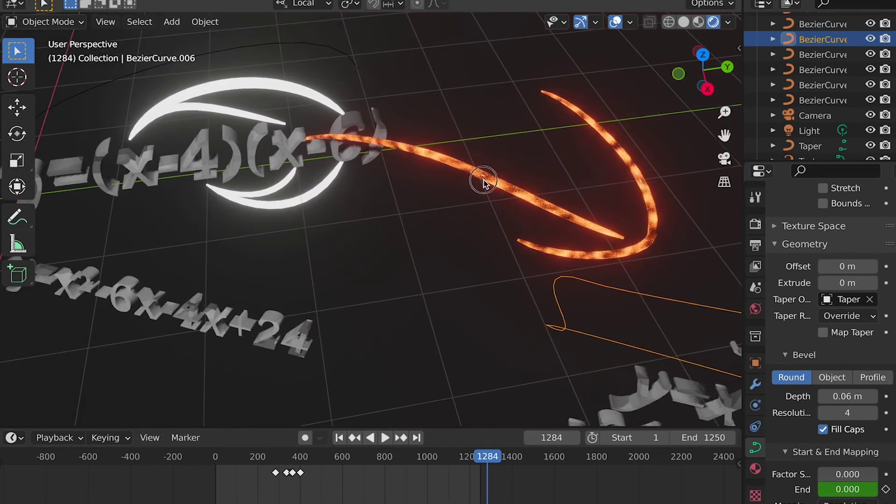
pyautogui.click(483, 181)
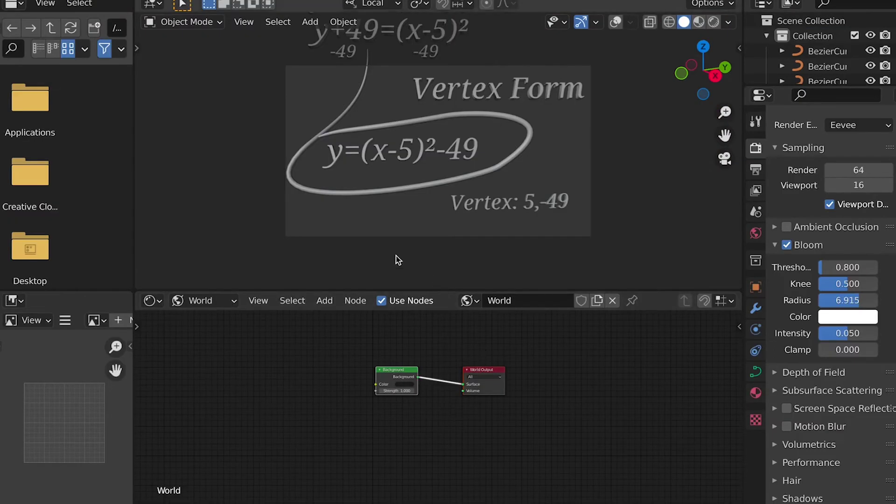
# Step: Set the shader editor's shader type to Object and examine the node setup of the orange curve's material
pyautogui.click(204, 302)
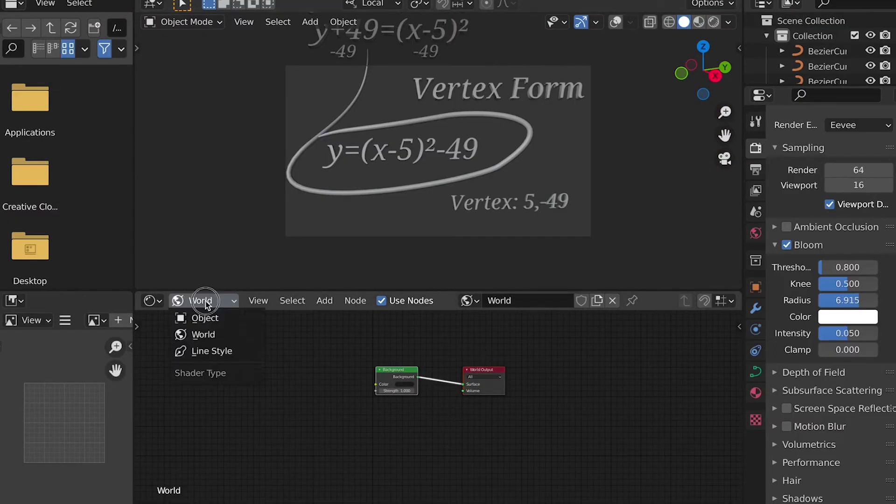
pyautogui.click(202, 318)
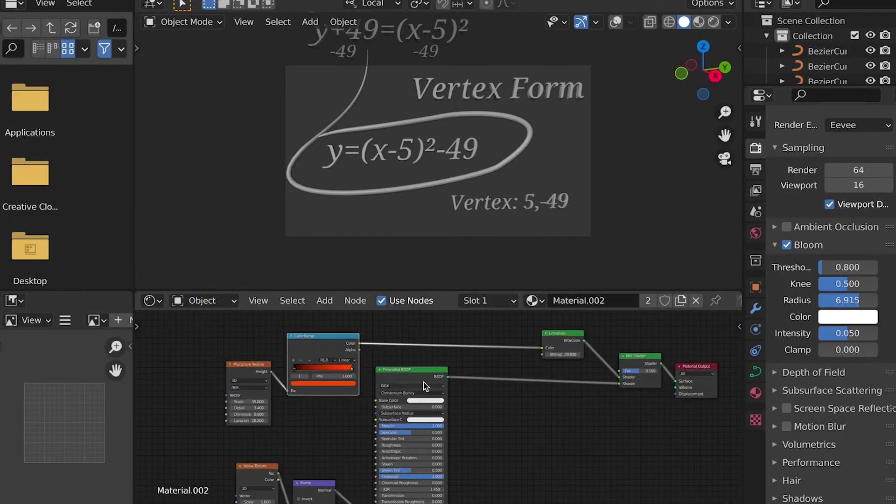
pyautogui.scroll(-3, 497, 333)
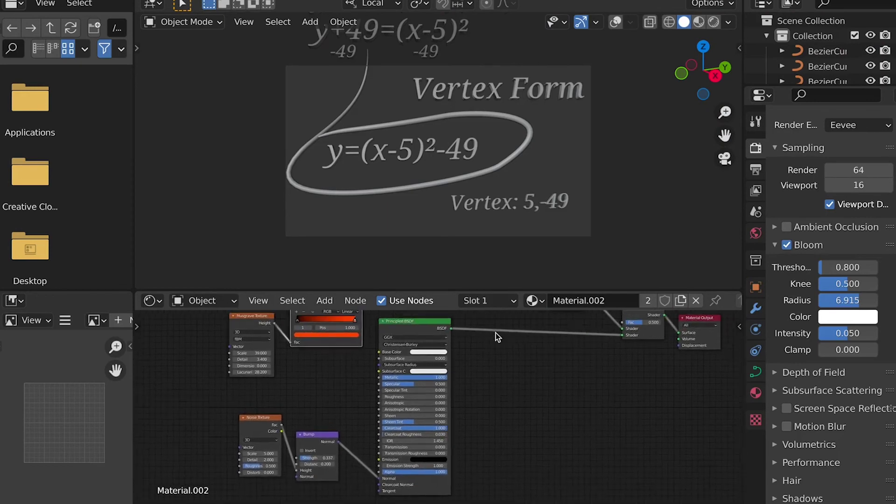
pyautogui.scroll(3, 496, 332)
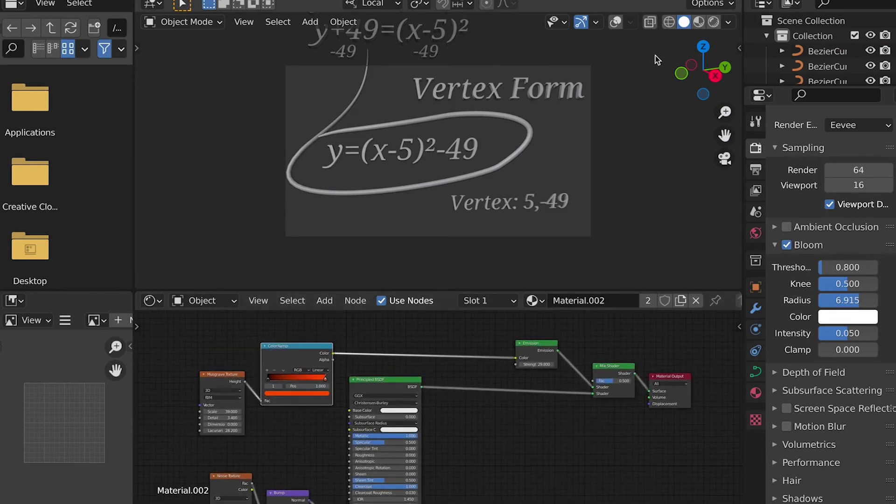
# Step: Switch the viewport to Rendered shading and examine the texture, bump and Principled BSDF nodes of the orange curve's material
pyautogui.click(713, 22)
pyautogui.scroll(5, 527, 193)
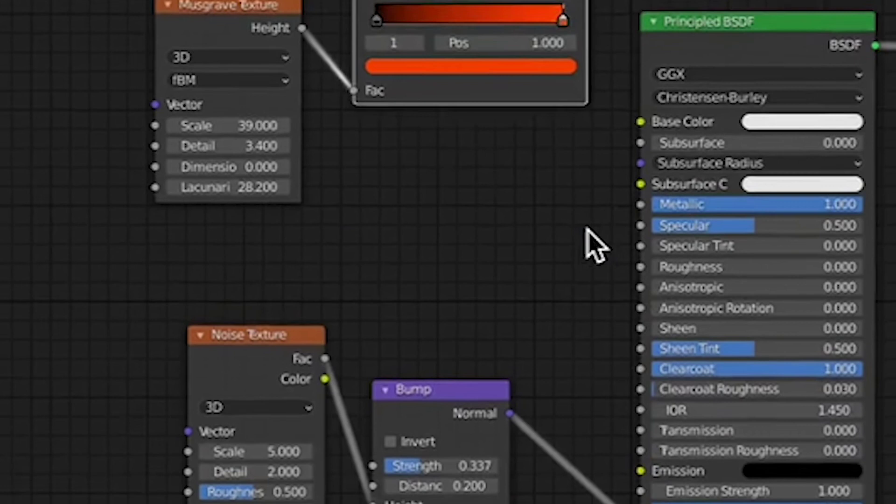
pyautogui.scroll(5, 635, 182)
pyautogui.scroll(-5, 634, 181)
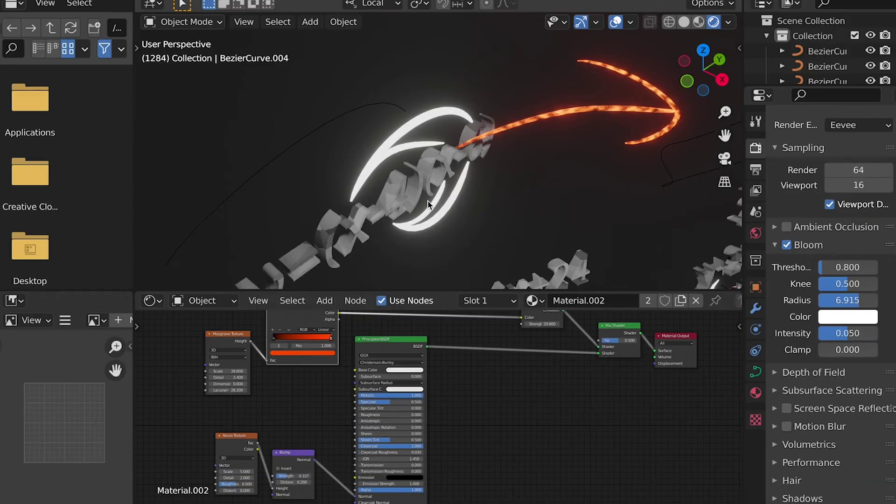
# Step: Select the inner white glowing curve around the equation text and examine its material's node setup
pyautogui.click(401, 143)
pyautogui.moveTo(419, 333); pyautogui.dragTo(459, 362, button='middle')
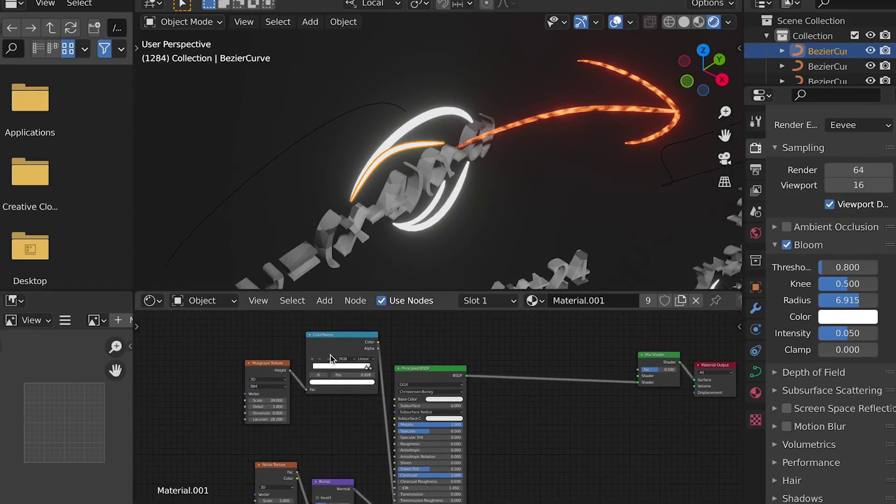
pyautogui.scroll(4, 354, 197)
# Step: Select the gray equation text and examine its material's Voronoi Texture, ColorRamp, Noise Texture, Bump and Principled BSDF nodes
pyautogui.click(362, 202)
pyautogui.moveTo(362, 203); pyautogui.dragTo(364, 195, button='middle')
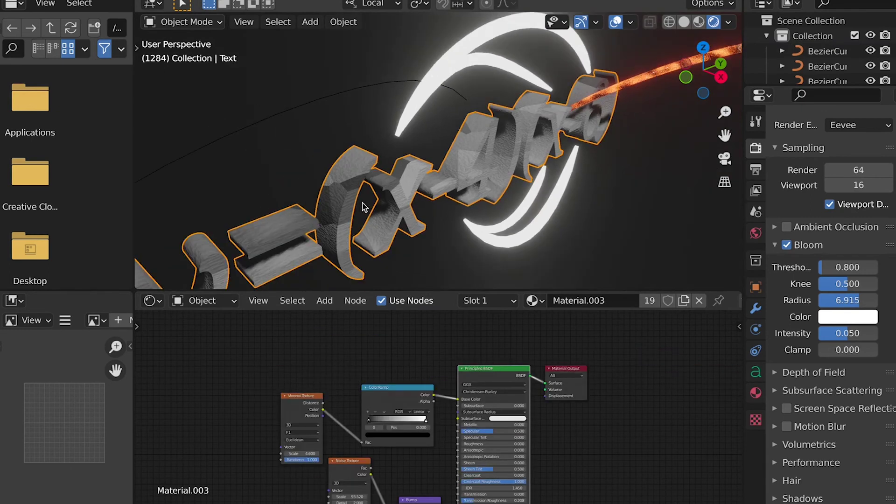
pyautogui.moveTo(425, 360); pyautogui.dragTo(423, 357, button='middle')
pyautogui.scroll(-3, 423, 357)
pyautogui.hscroll(-3, 423, 357)
pyautogui.scroll(2, 423, 357)
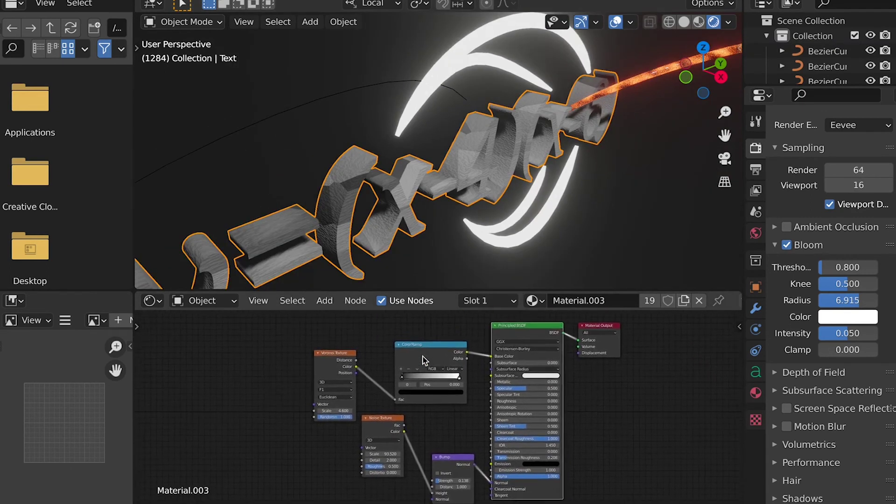
pyautogui.scroll(1, 423, 357)
pyautogui.scroll(-4, 423, 358)
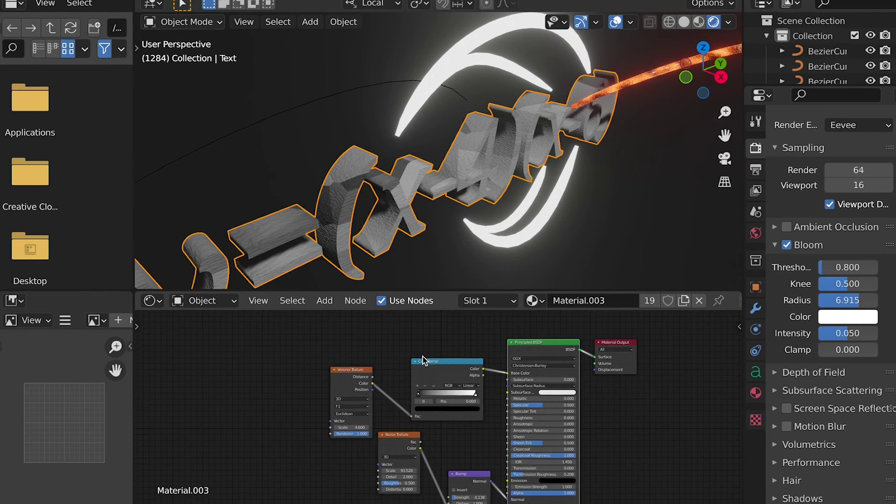
pyautogui.scroll(-1, 427, 372)
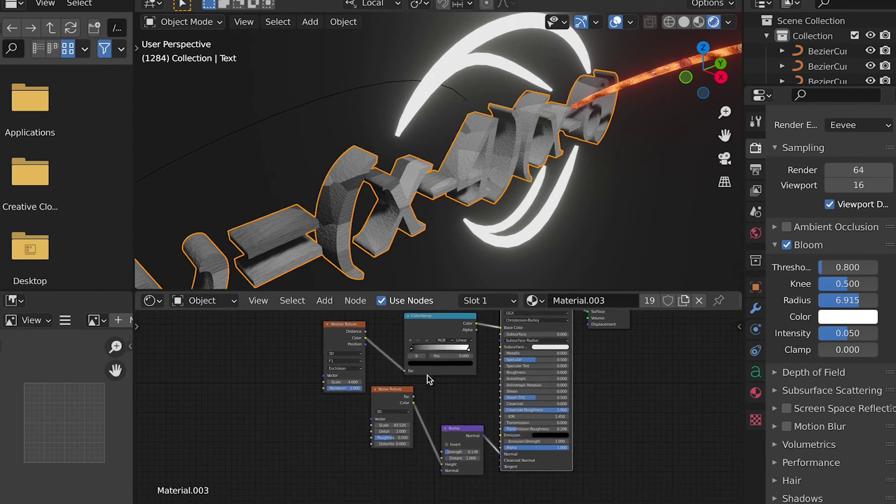
# Step: Deselect the equation text and inspect its bumpy surface from another angle in the rendered view
pyautogui.click(567, 232)
pyautogui.hscroll(-3, 568, 232)
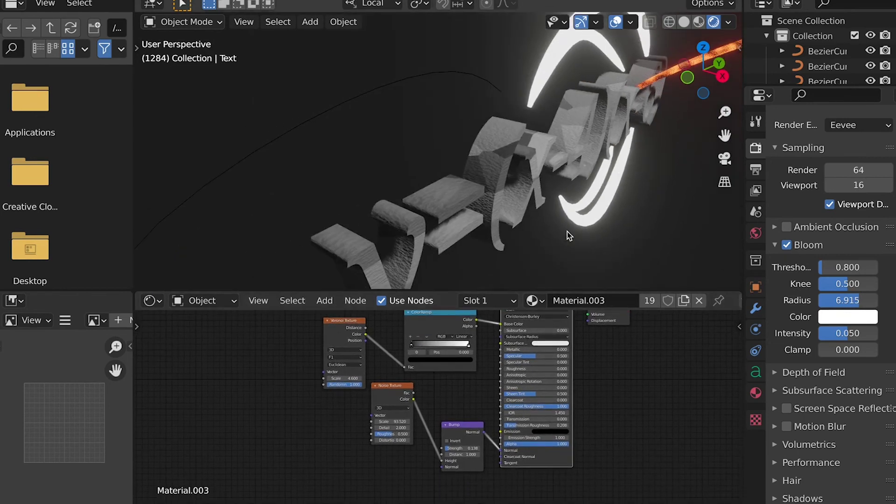